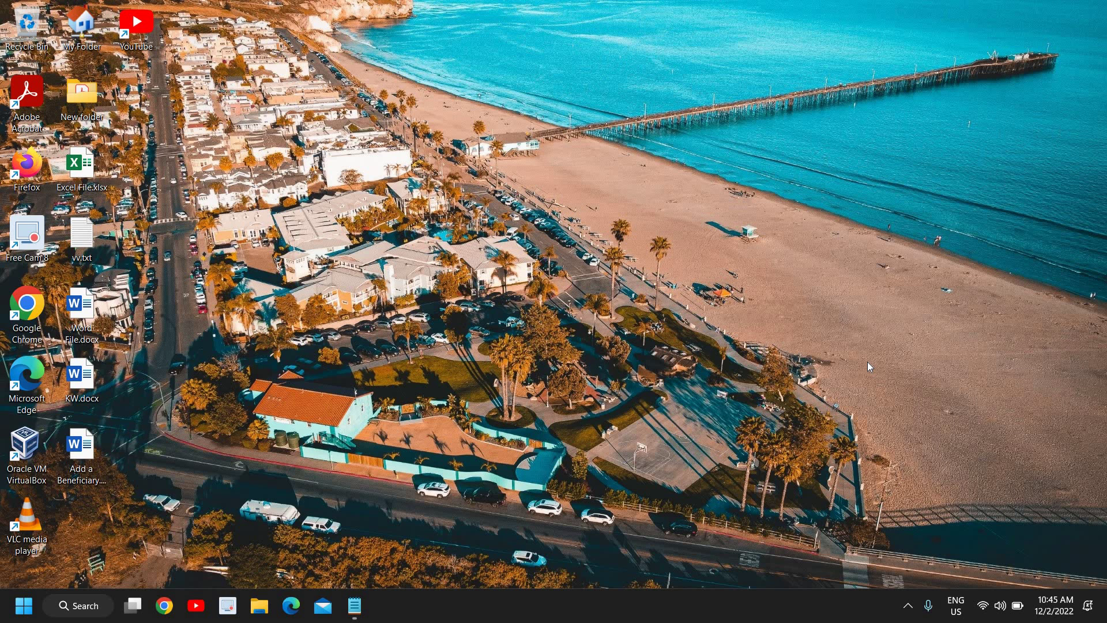
Launch Chrome and go to Settings > Privacy and security
{"action": "left_click", "coordinate": [161, 613]}
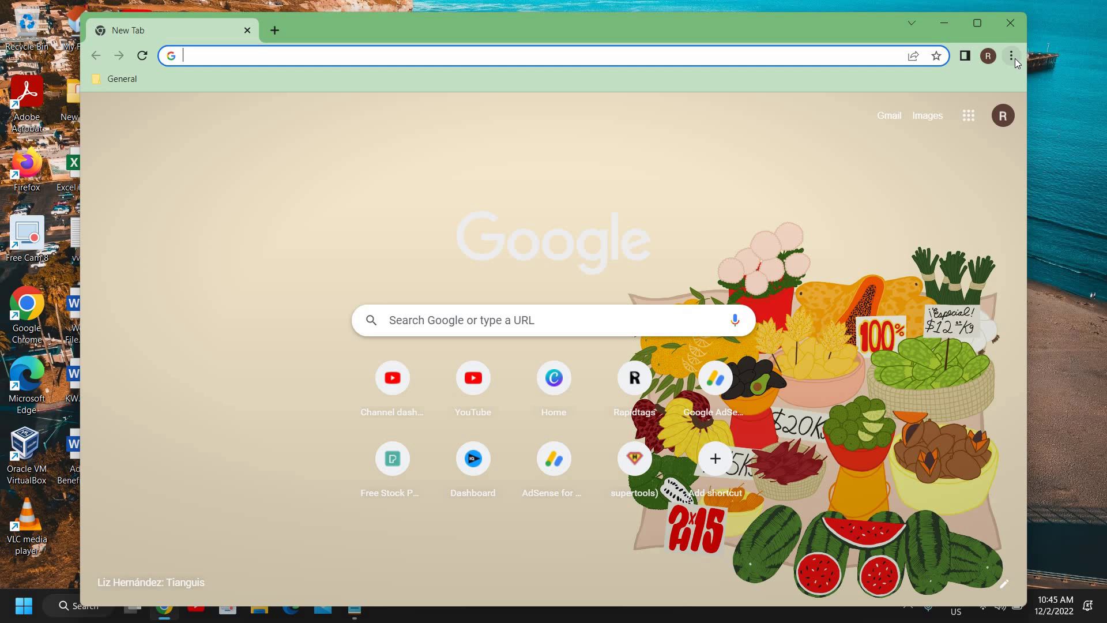
{"action": "left_click", "coordinate": [1012, 56]}
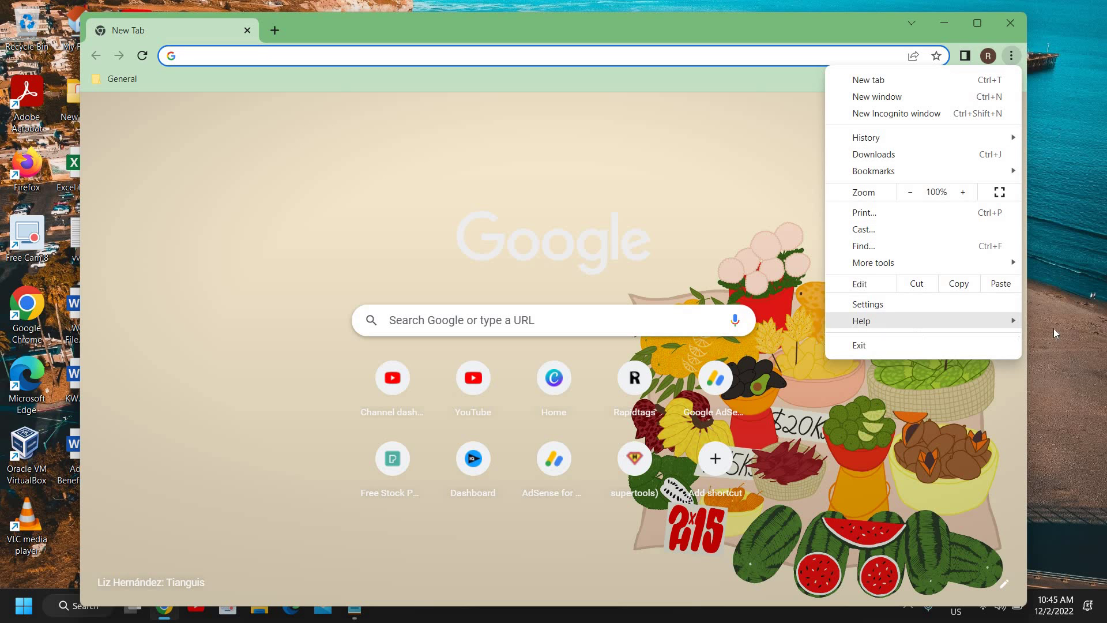
{"action": "left_click", "coordinate": [904, 307]}
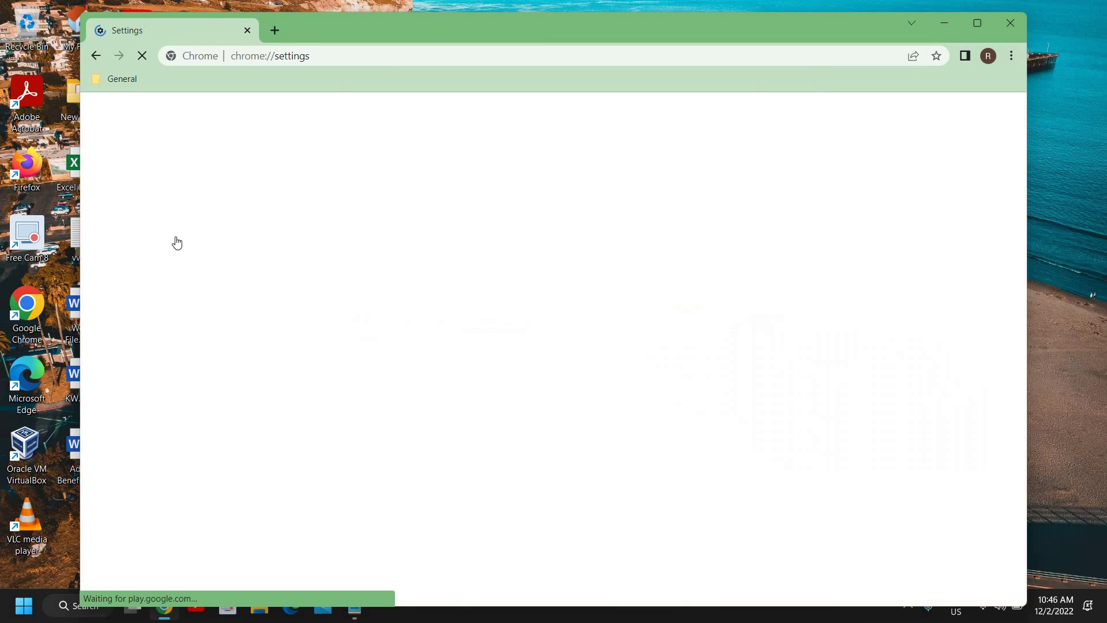
{"action": "left_click", "coordinate": [186, 214]}
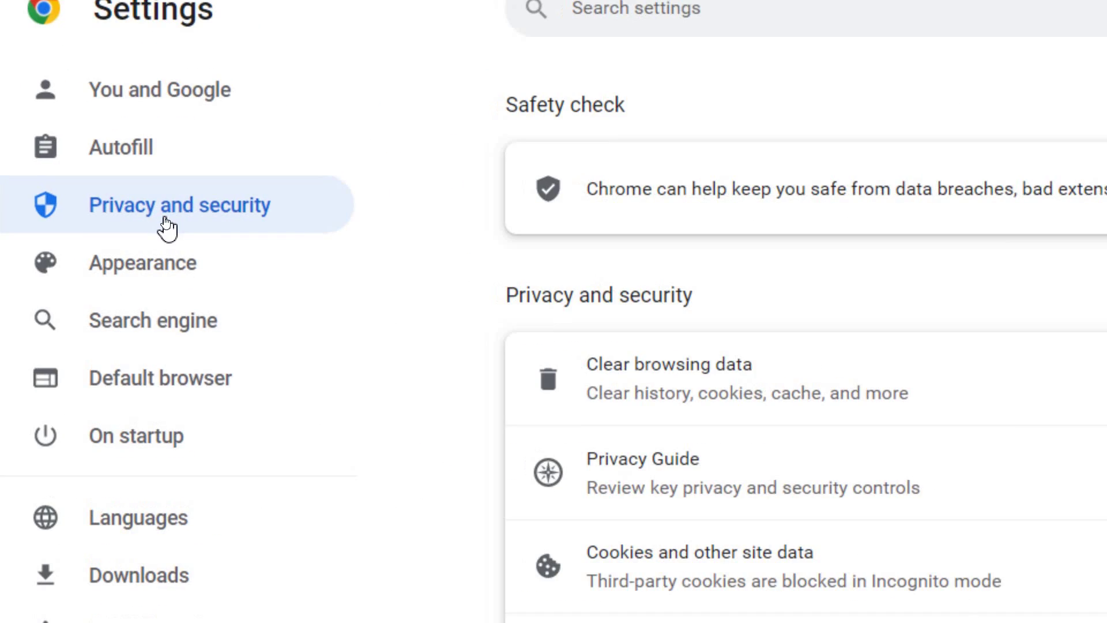
{"action": "key", "text": "alt"}
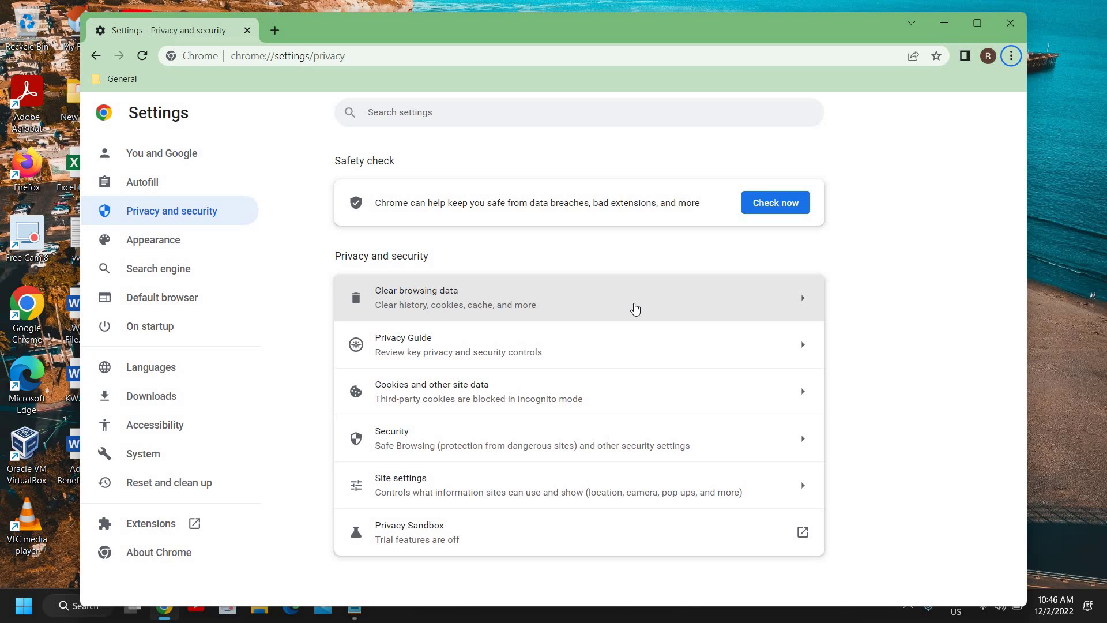
In Clear browsing data, set the time range to All time and include browsing history
{"action": "left_click", "coordinate": [635, 310]}
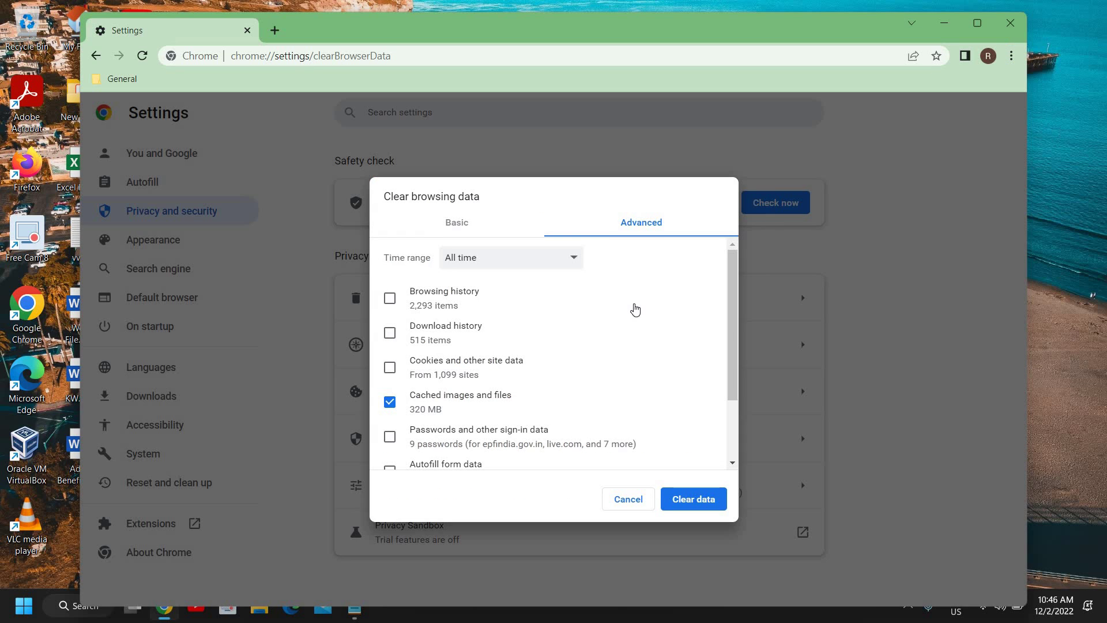
{"action": "left_click", "coordinate": [441, 232]}
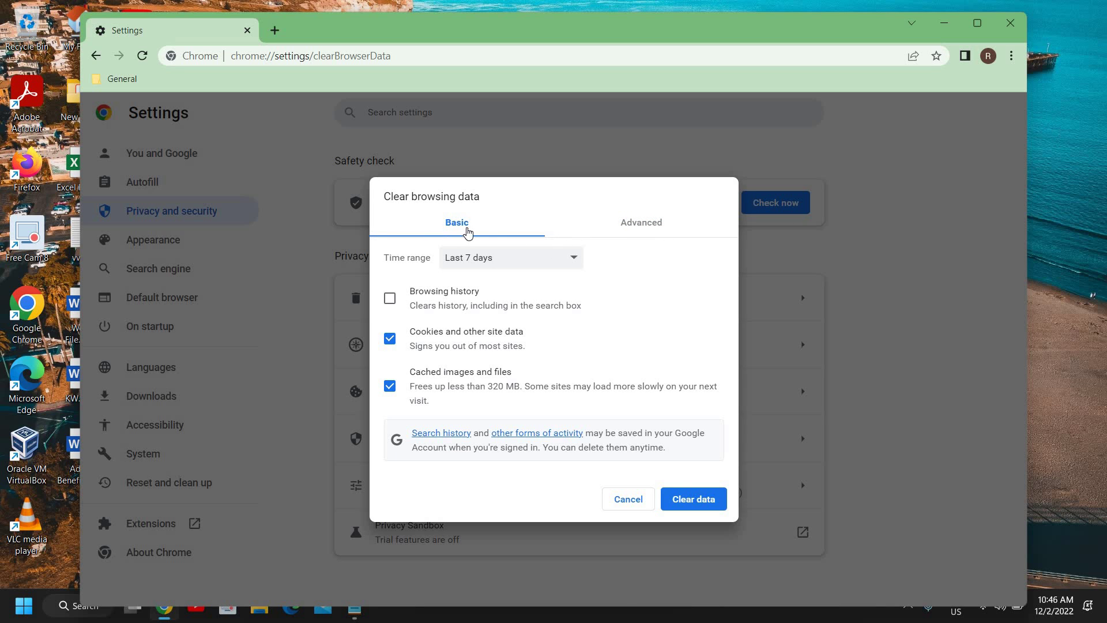
{"action": "left_click", "coordinate": [665, 237]}
{"action": "left_click", "coordinate": [468, 231]}
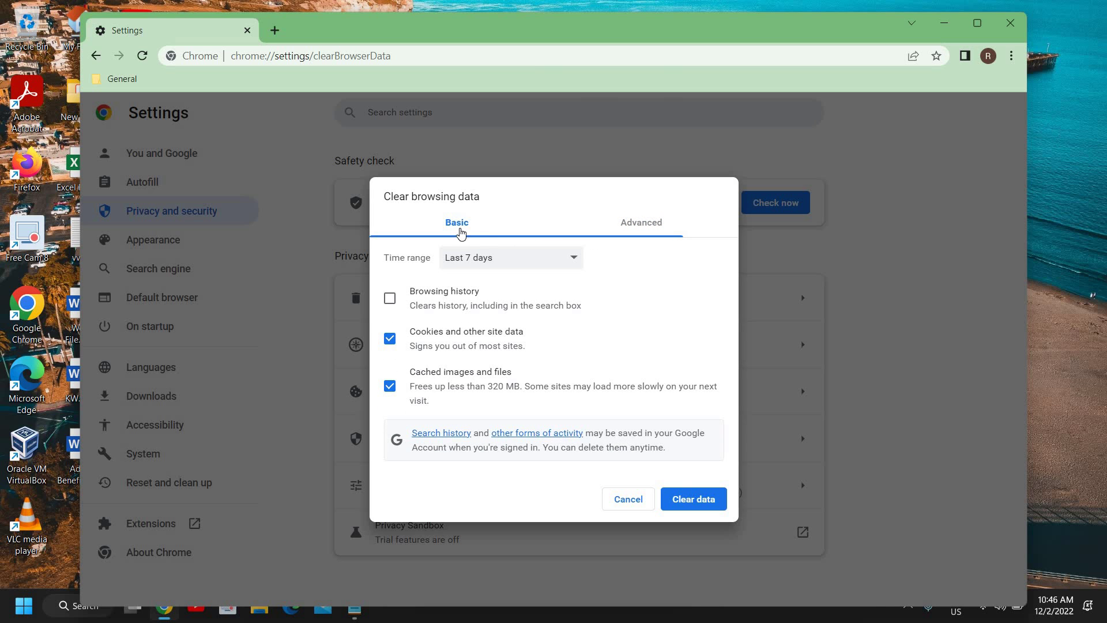
{"action": "left_click", "coordinate": [527, 265]}
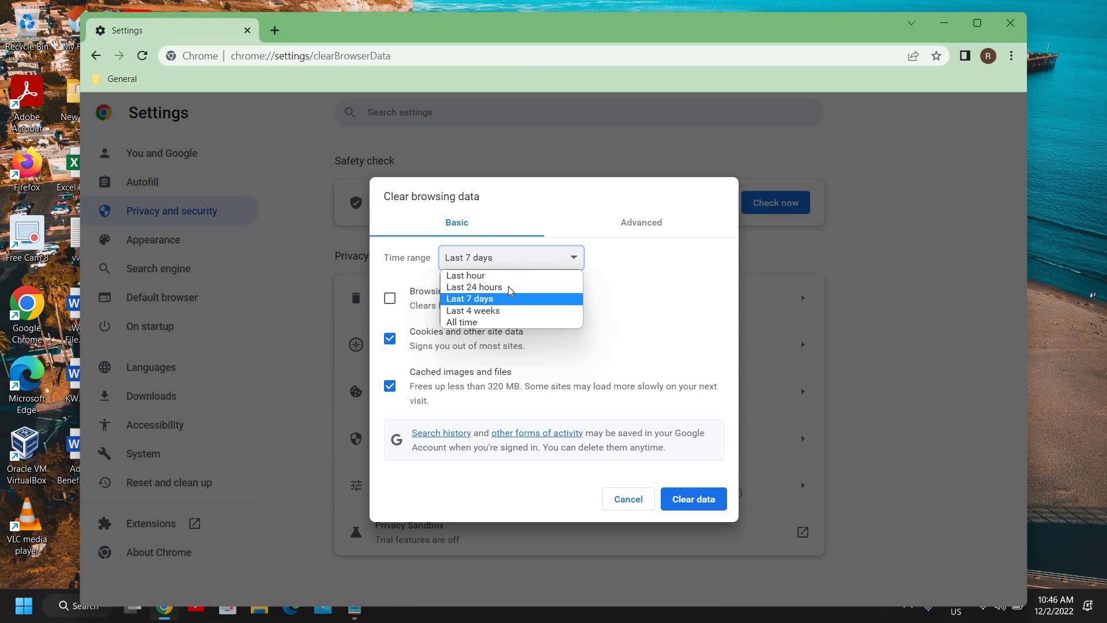
{"action": "left_click", "coordinate": [482, 328]}
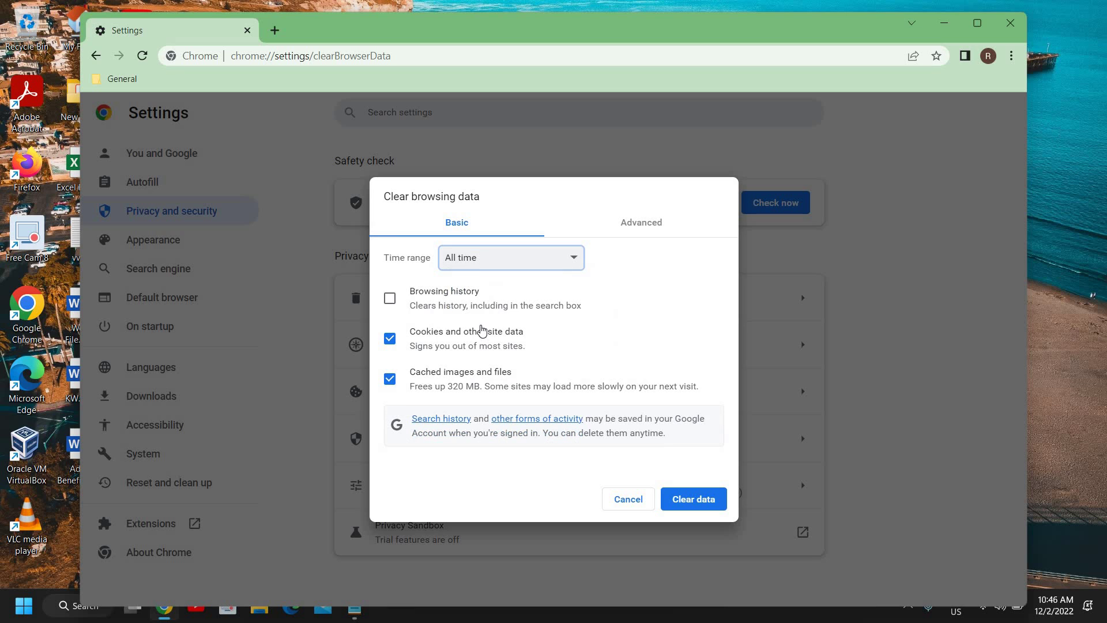
{"action": "left_click", "coordinate": [390, 300]}
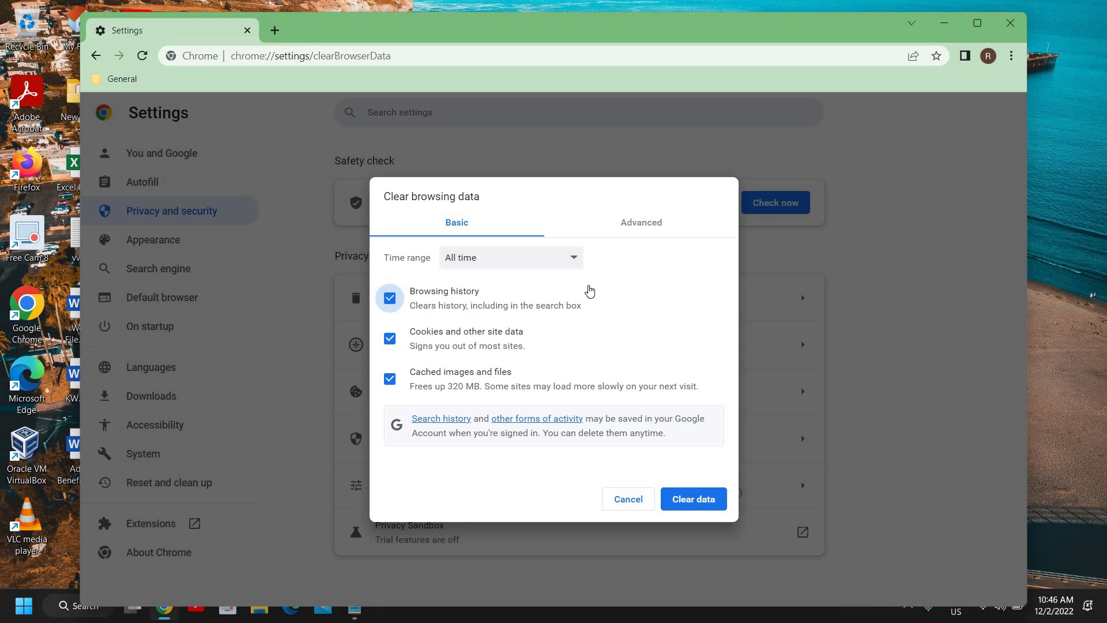
On the Advanced tab, tick browsing history, download history, and cookies and other site data
{"action": "left_click", "coordinate": [630, 239]}
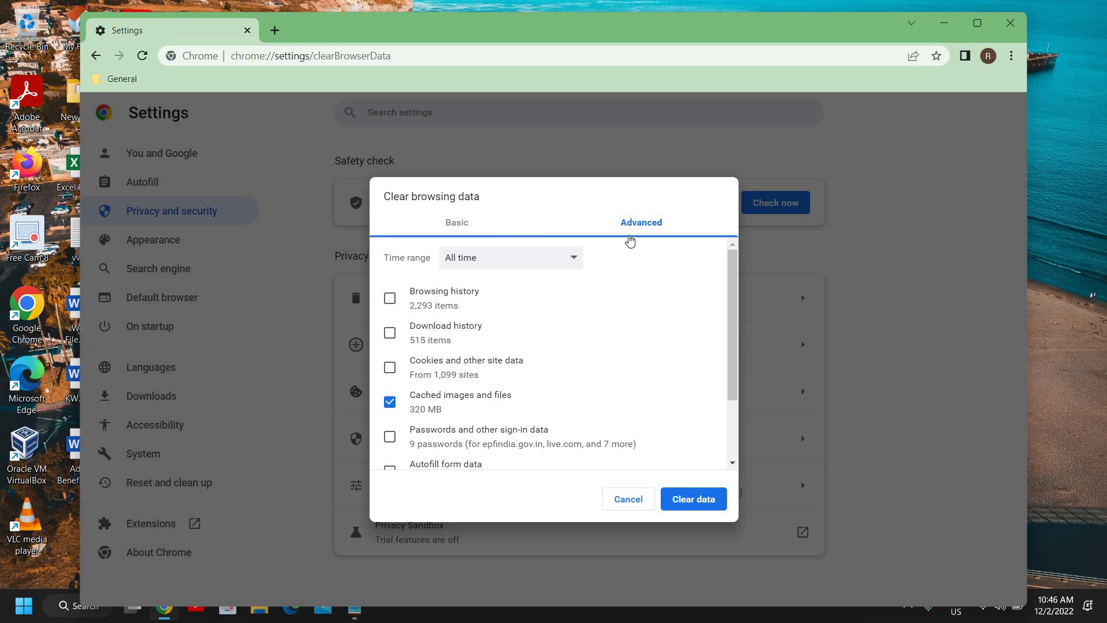
{"action": "left_click", "coordinate": [390, 299]}
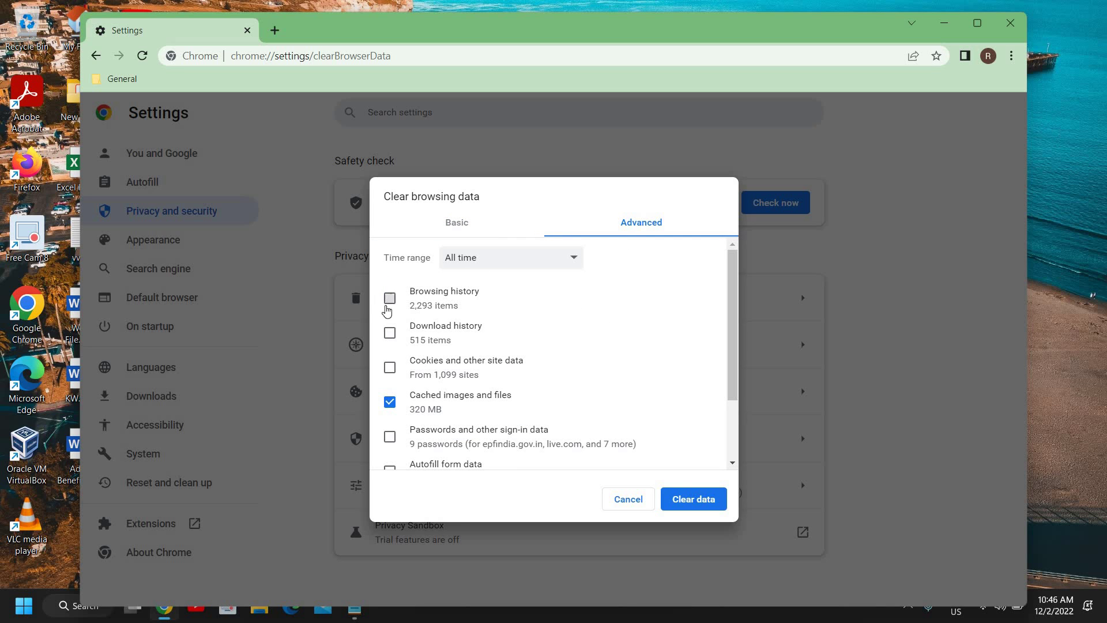
{"action": "left_click", "coordinate": [390, 334]}
{"action": "left_click", "coordinate": [390, 368]}
{"action": "left_click", "coordinate": [443, 225]}
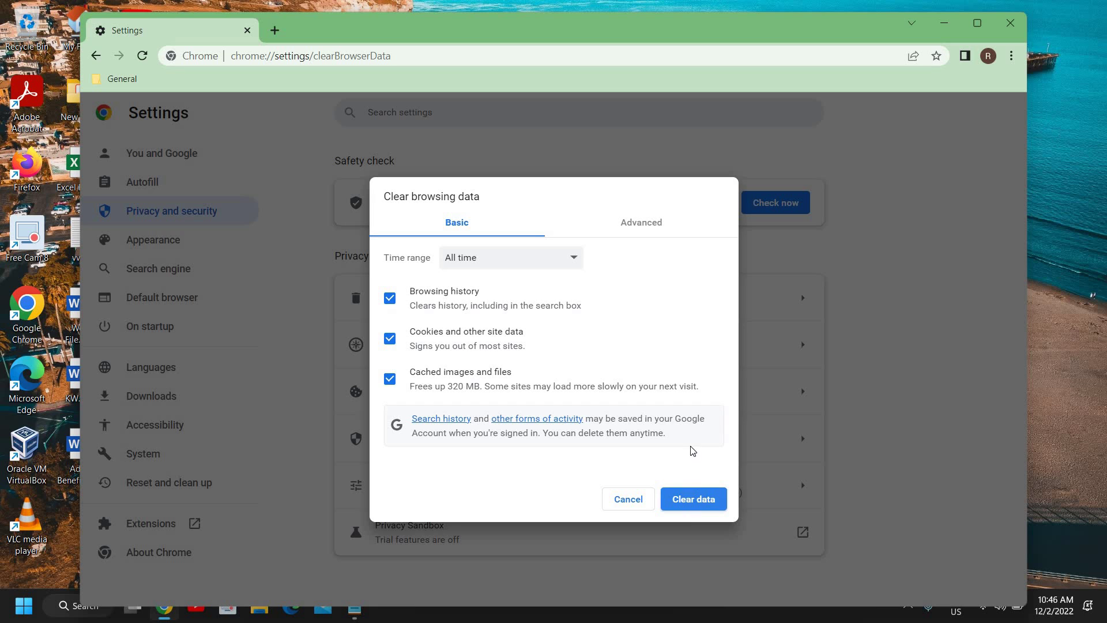
{"action": "left_click", "coordinate": [636, 230]}
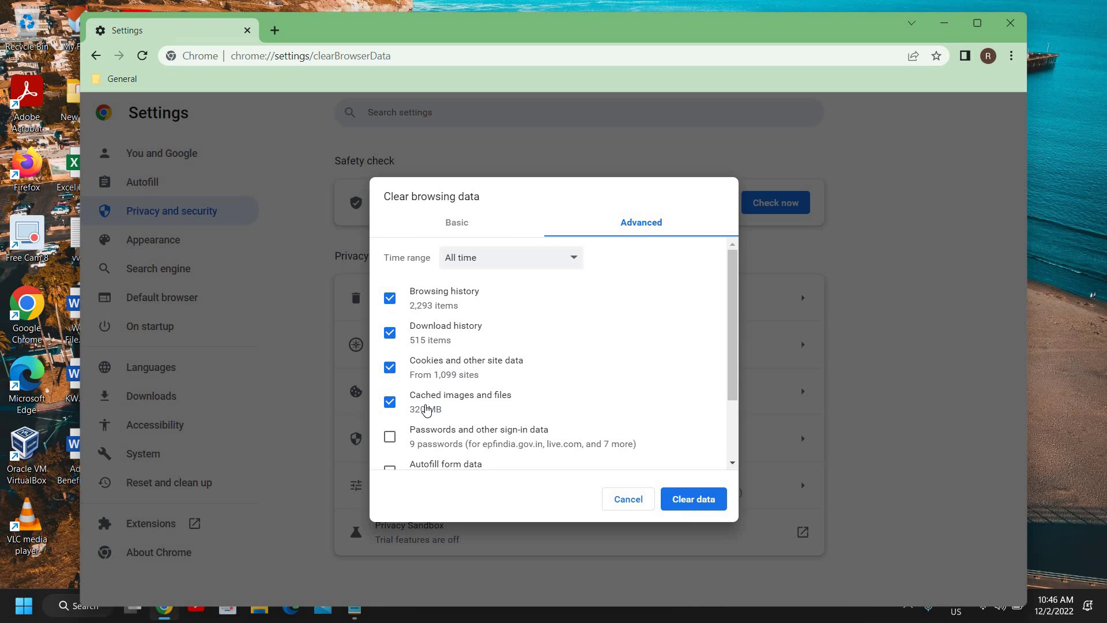
Review the Basic and Advanced selections, including cached images and files, and clear the data
{"action": "scroll", "coordinate": [427, 409], "scroll_direction": "down", "scroll_amount": 2}
{"action": "scroll", "coordinate": [438, 376], "scroll_direction": "up", "scroll_amount": 2}
{"action": "scroll", "coordinate": [450, 375], "scroll_direction": "down", "scroll_amount": 2}
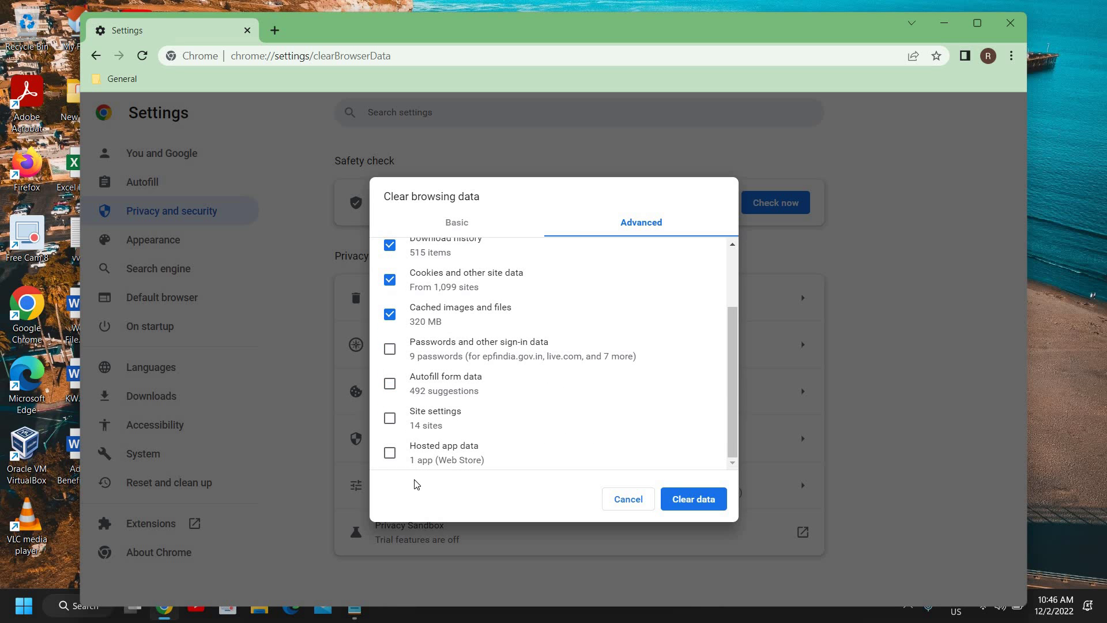
{"action": "scroll", "coordinate": [478, 450], "scroll_direction": "up", "scroll_amount": 3}
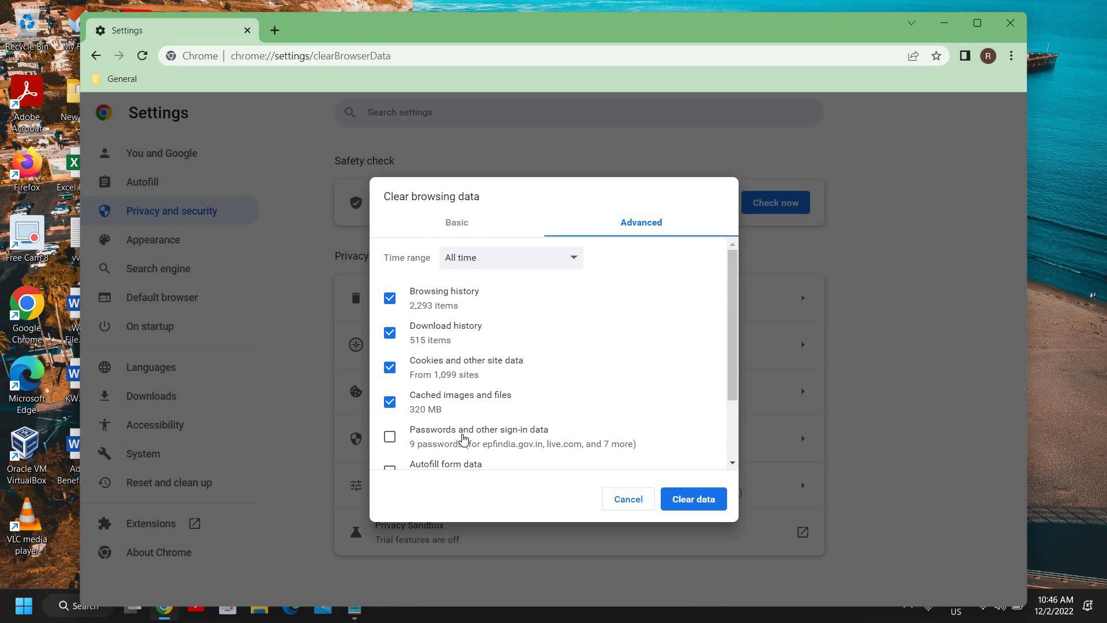
{"action": "left_click", "coordinate": [468, 225]}
{"action": "left_click", "coordinate": [640, 223]}
{"action": "left_click", "coordinate": [707, 506]}
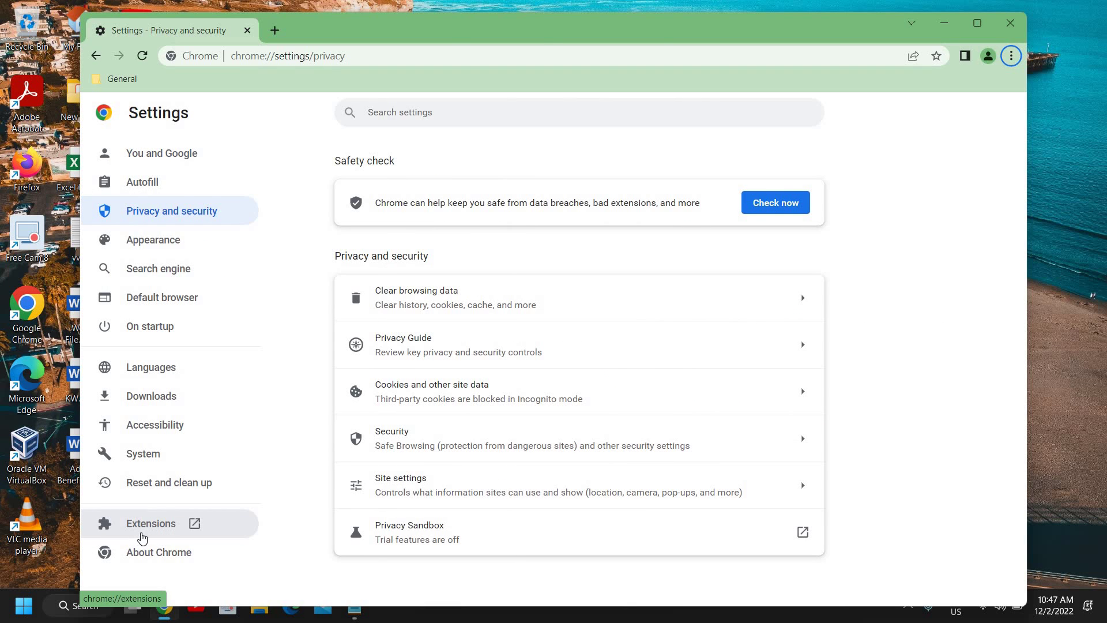
Open the Extensions page to review the Google Docs Offline extension
{"action": "left_click", "coordinate": [136, 487]}
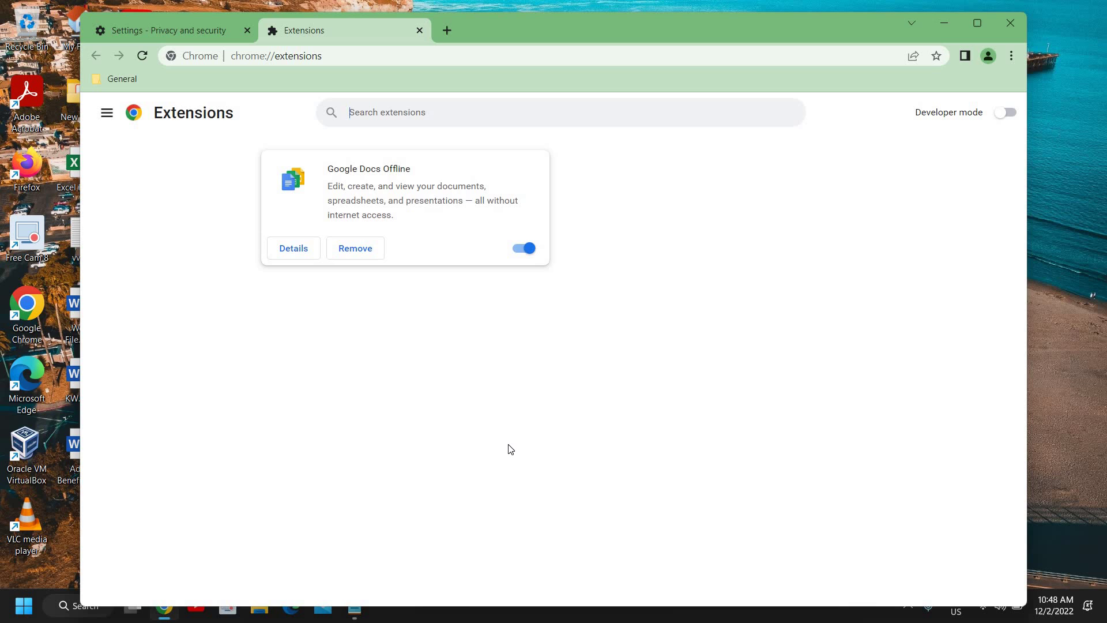
Close the Chrome window to return to the desktop
{"action": "left_click", "coordinate": [1010, 23]}
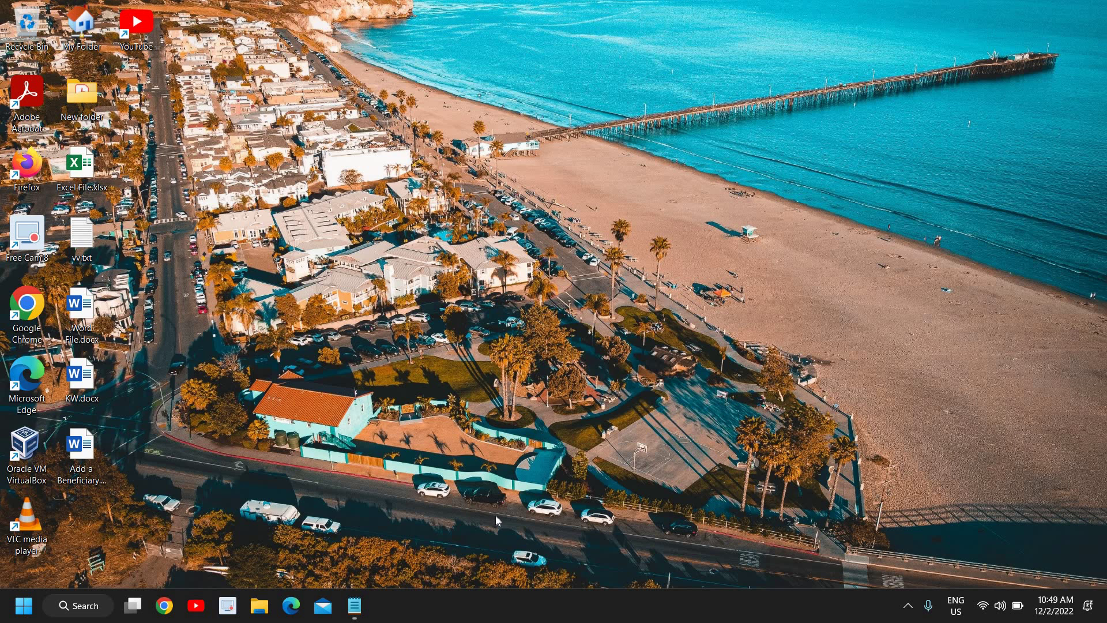
Launch Disk Clean-up for drive C by running cleanmgr from the Run box
{"action": "right_click", "coordinate": [20, 614]}
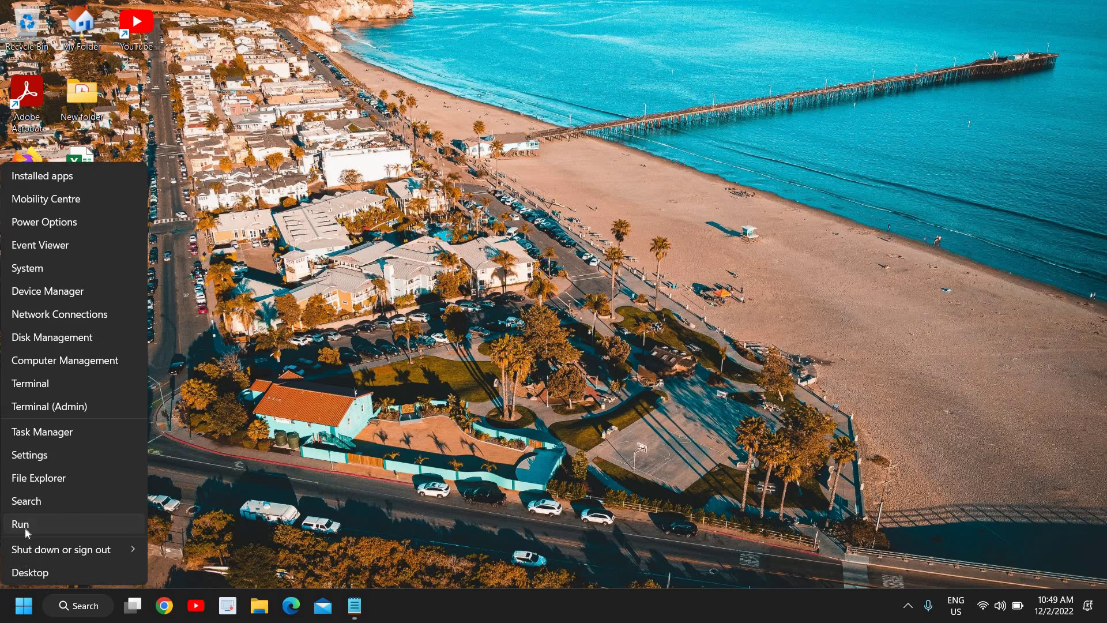
{"action": "left_click", "coordinate": [26, 528]}
{"action": "type", "text": "cle"}
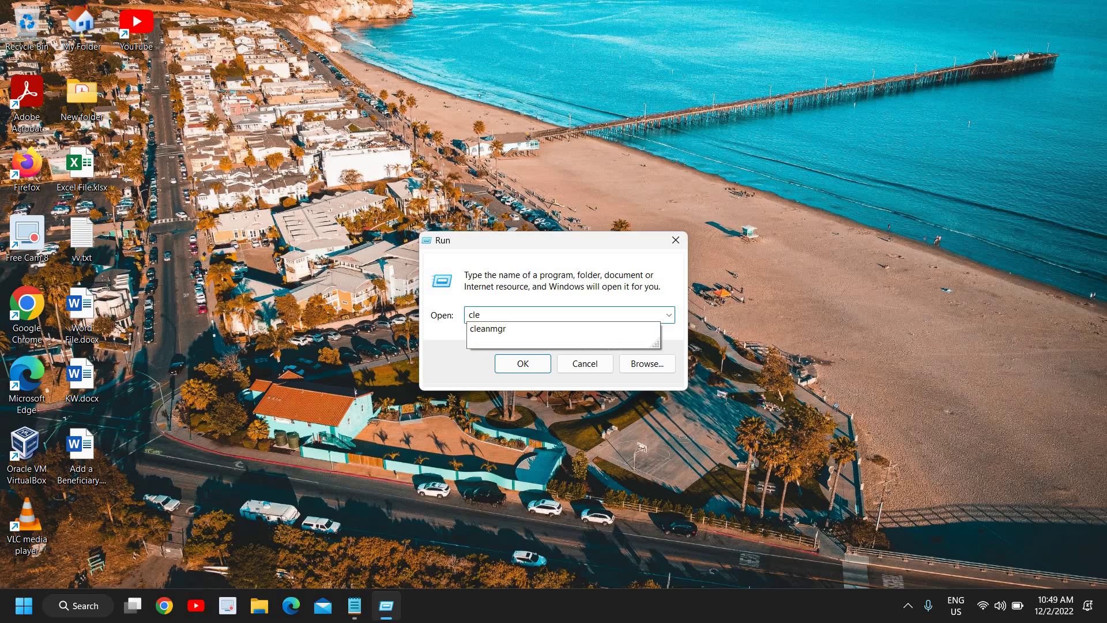
{"action": "key", "text": "Down"}
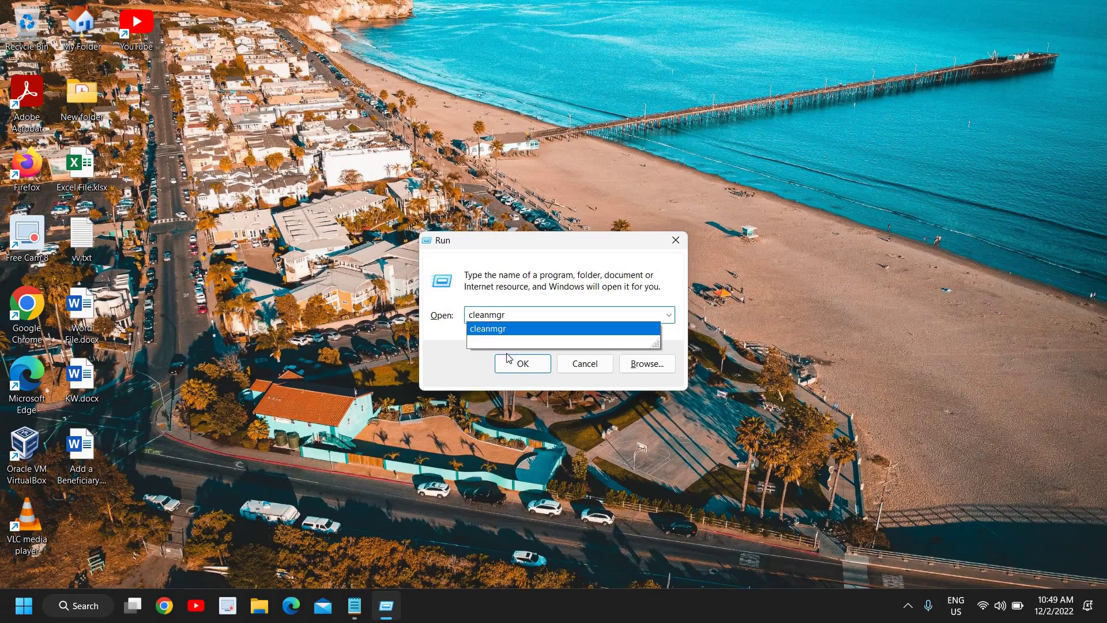
{"action": "left_click", "coordinate": [638, 439]}
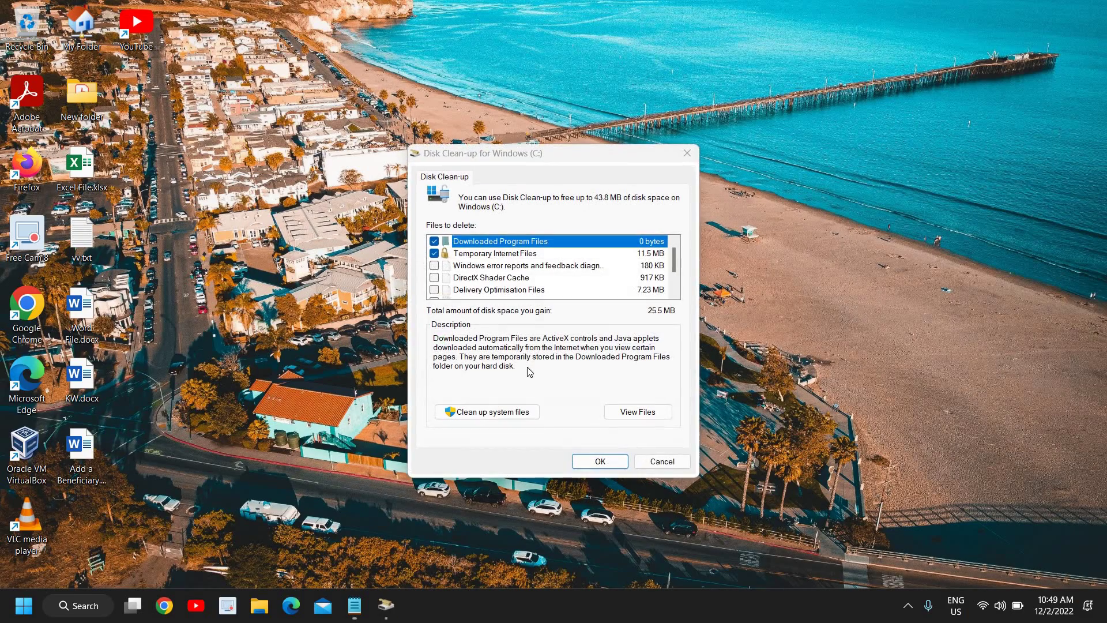
{"action": "left_click_drag", "start_coordinate": [492, 160], "coordinate": [339, 135]}
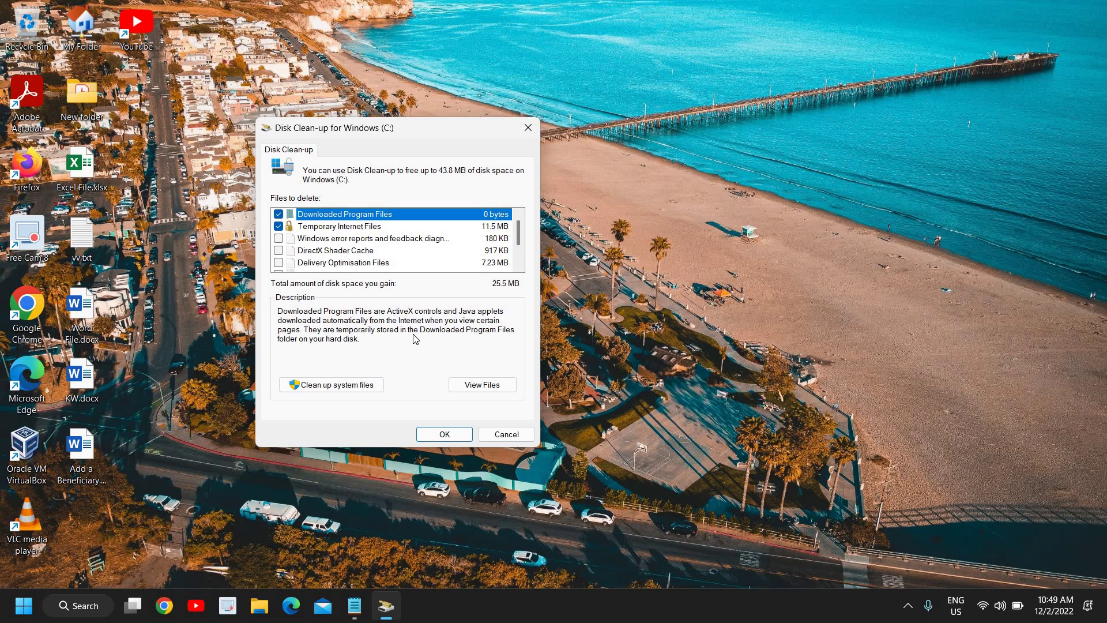
Tick Windows error reports, DirectX Shader Cache, Delivery Optimisation Files, Recycle Bin and Temporary files
{"action": "left_click", "coordinate": [278, 239]}
{"action": "left_click", "coordinate": [279, 250]}
{"action": "left_click", "coordinate": [278, 263]}
{"action": "scroll", "coordinate": [278, 262], "scroll_direction": "down", "scroll_amount": 1}
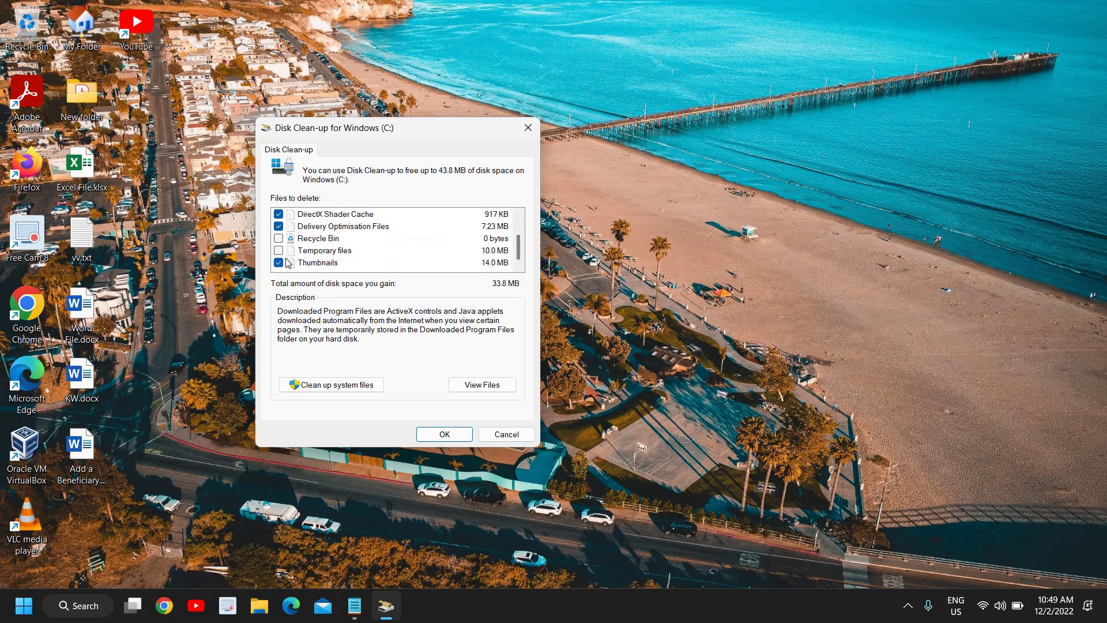
{"action": "left_click", "coordinate": [279, 238]}
{"action": "left_click", "coordinate": [278, 250]}
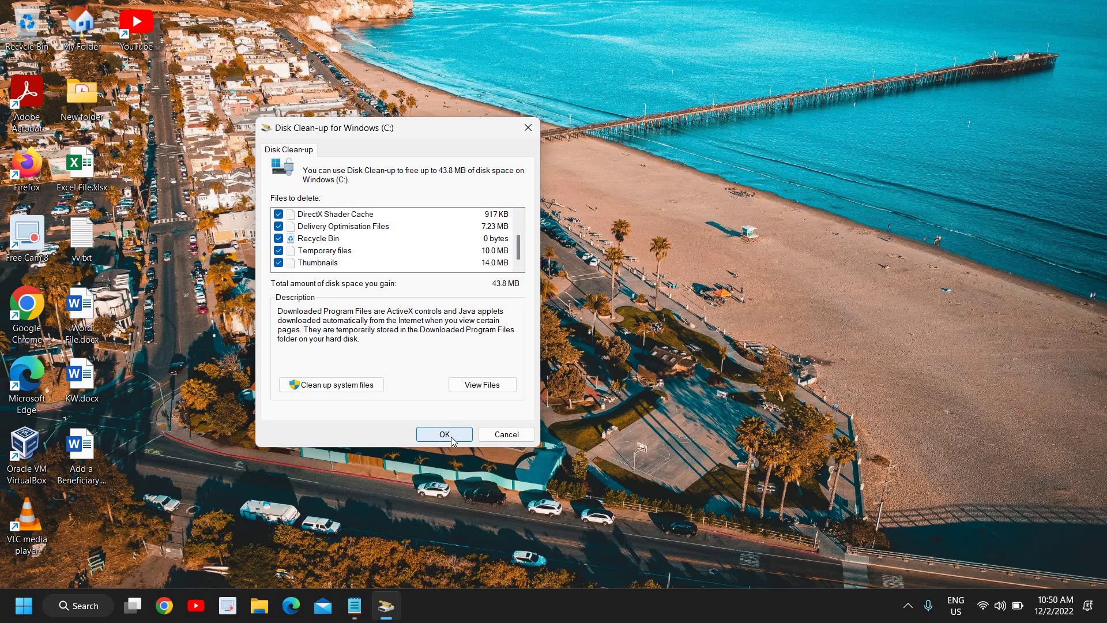
Confirm with OK and Delete Files to remove the 43.8 MB of junk from drive C
{"action": "left_click", "coordinate": [445, 435]}
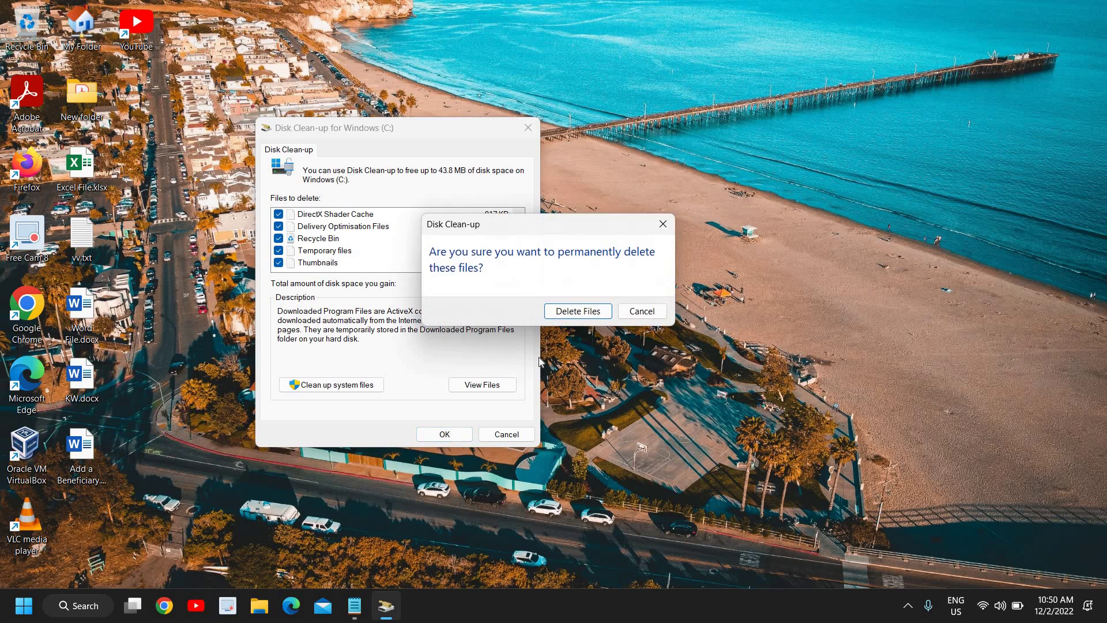
{"action": "left_click", "coordinate": [582, 310]}
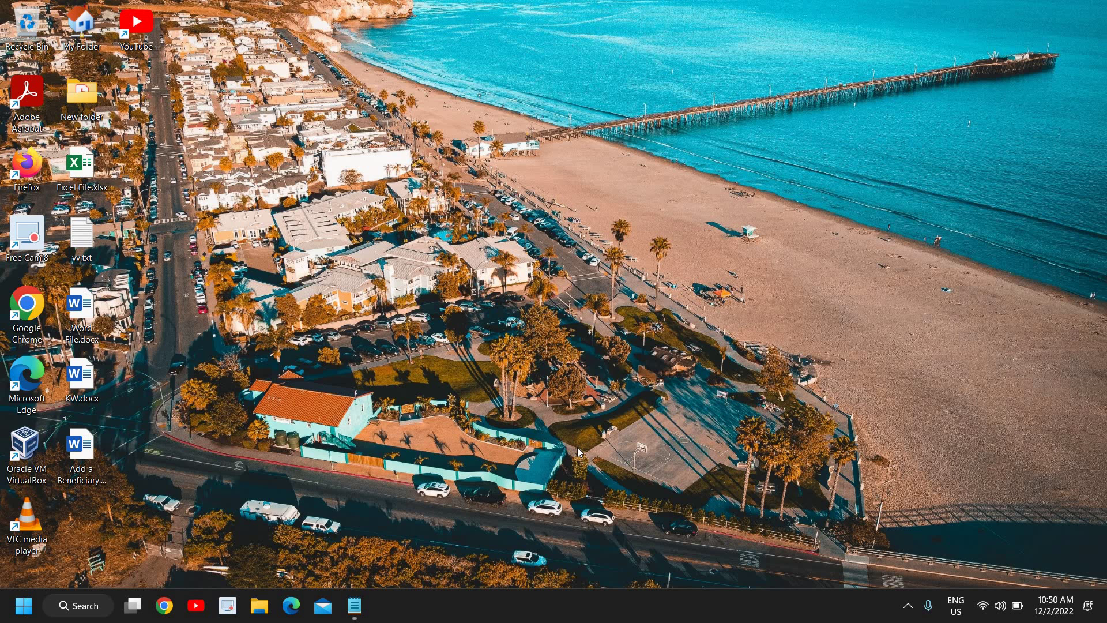
Search for cmd and launch Command Prompt as administrator
{"action": "left_click", "coordinate": [75, 612]}
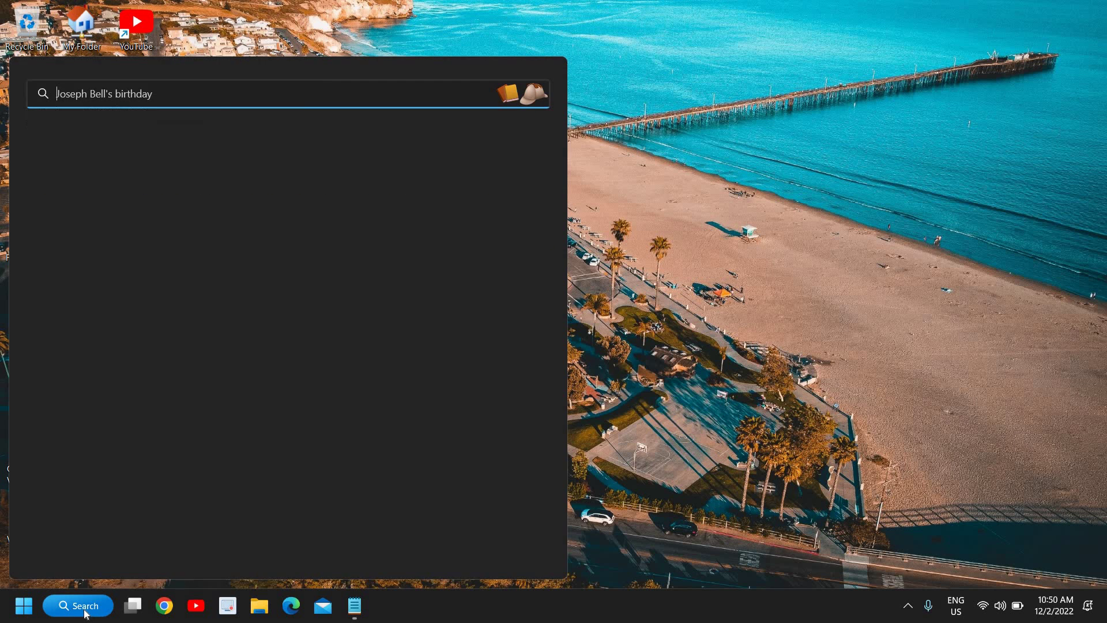
{"action": "type", "text": "cmd"}
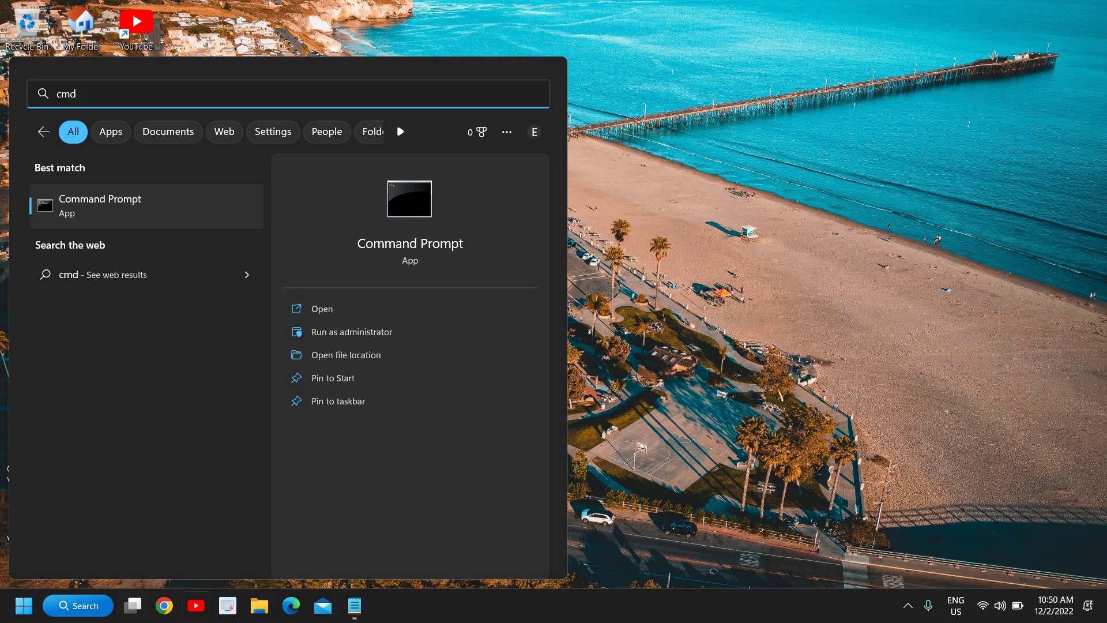
{"action": "left_click", "coordinate": [329, 335]}
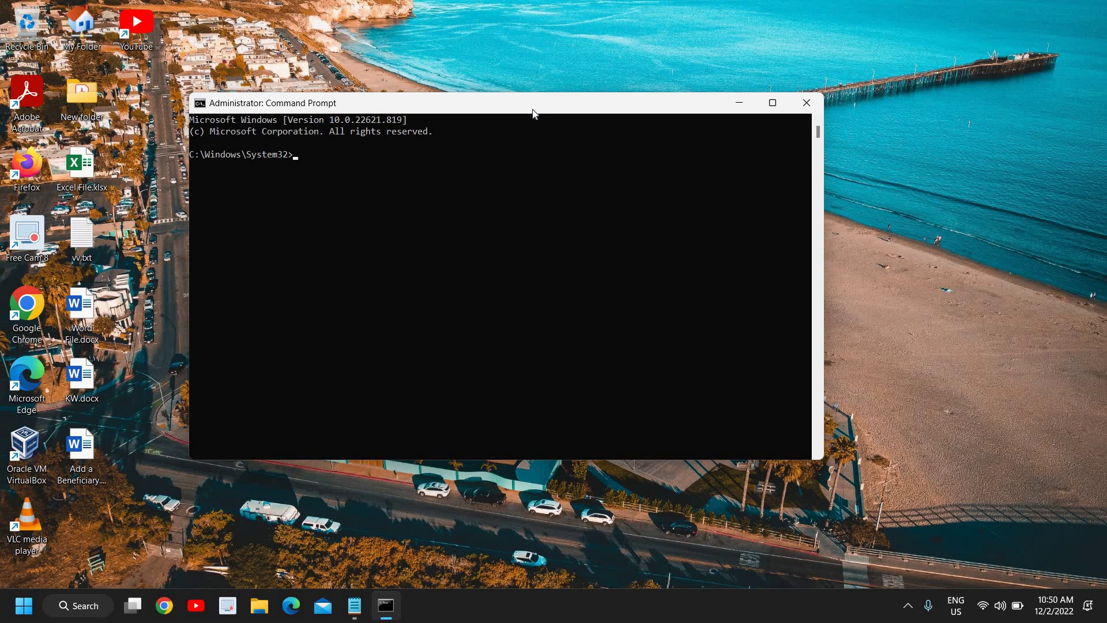
Run sfc /scannow, then close Command Prompt once verification reaches 24%
{"action": "type", "text": "sfc /scannow"}
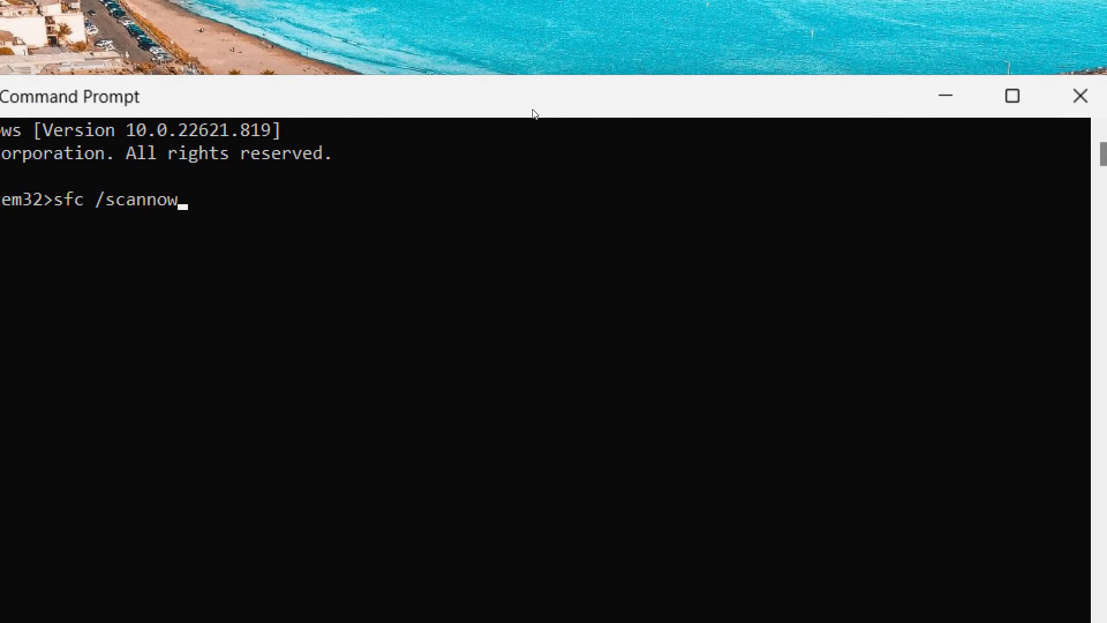
{"action": "key", "text": "Return"}
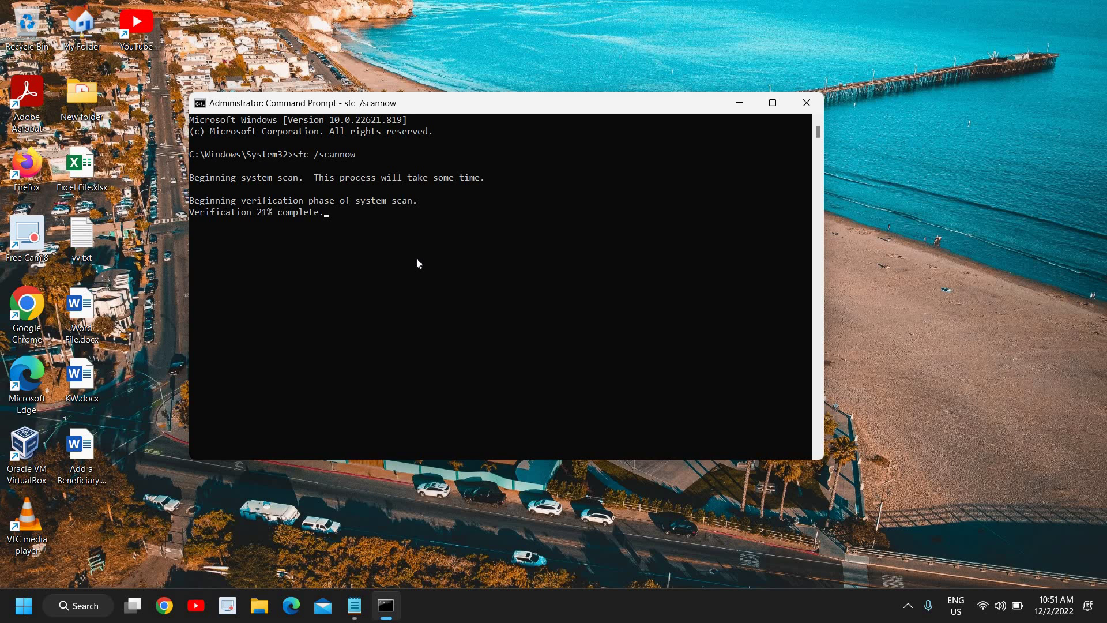
{"action": "left_click", "coordinate": [808, 107]}
Search 'windows up' and open the Windows Update settings best match
{"action": "left_click", "coordinate": [81, 609]}
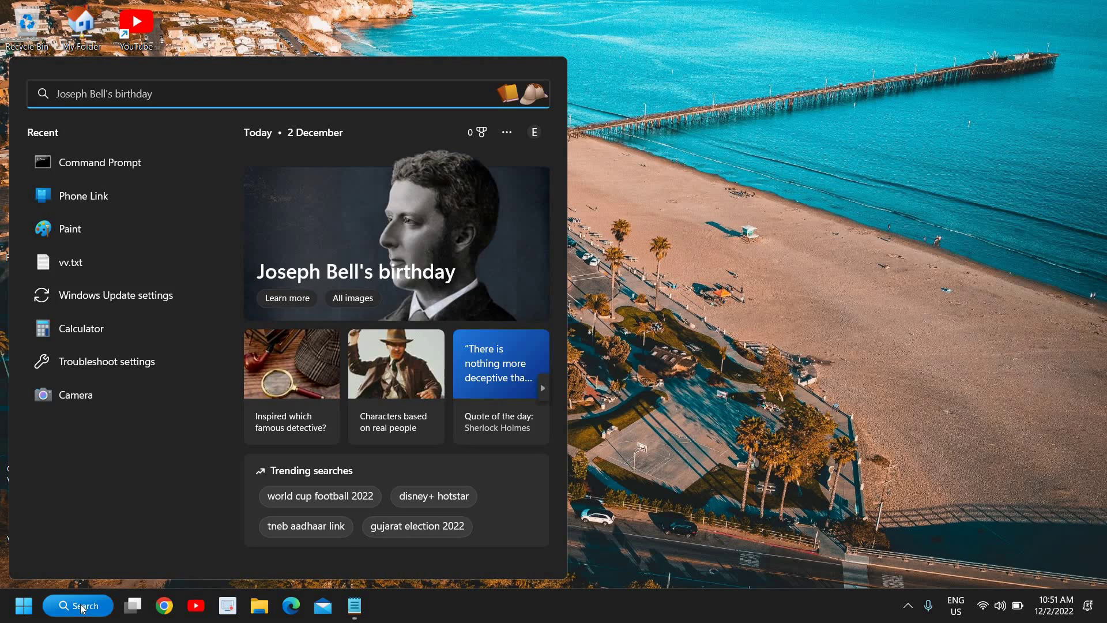
{"action": "type", "text": "windows "}
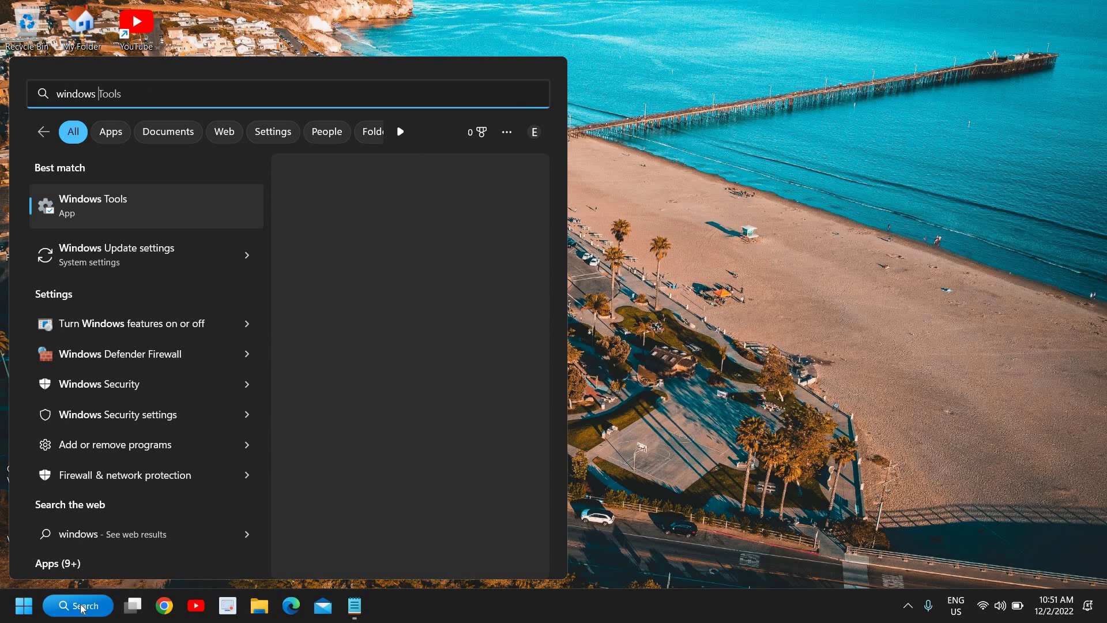
{"action": "type", "text": "up"}
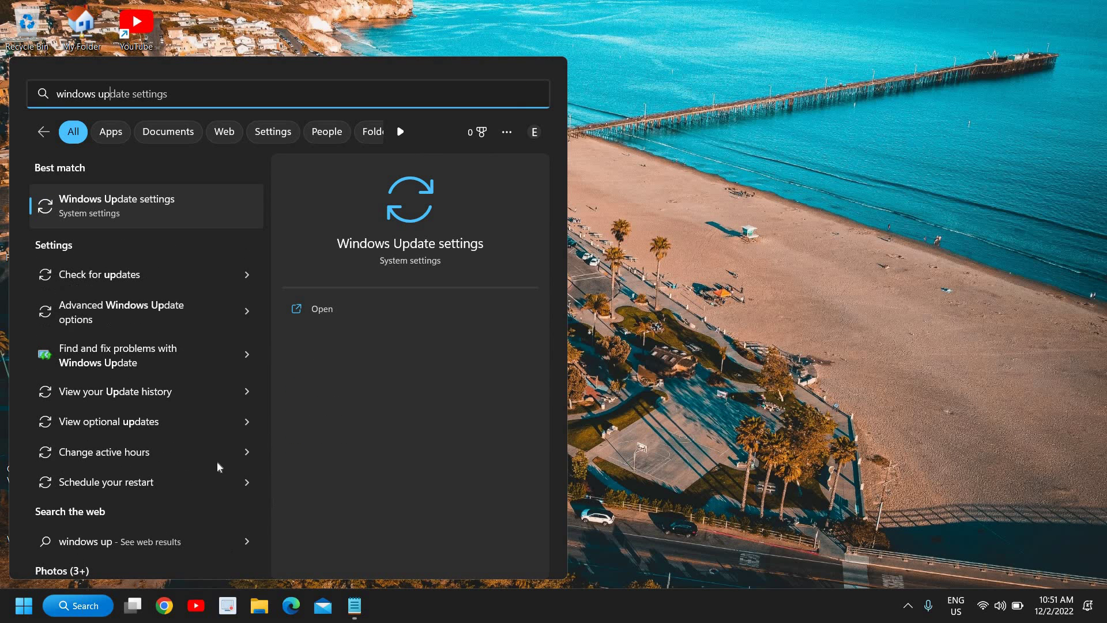
{"action": "left_click", "coordinate": [137, 210]}
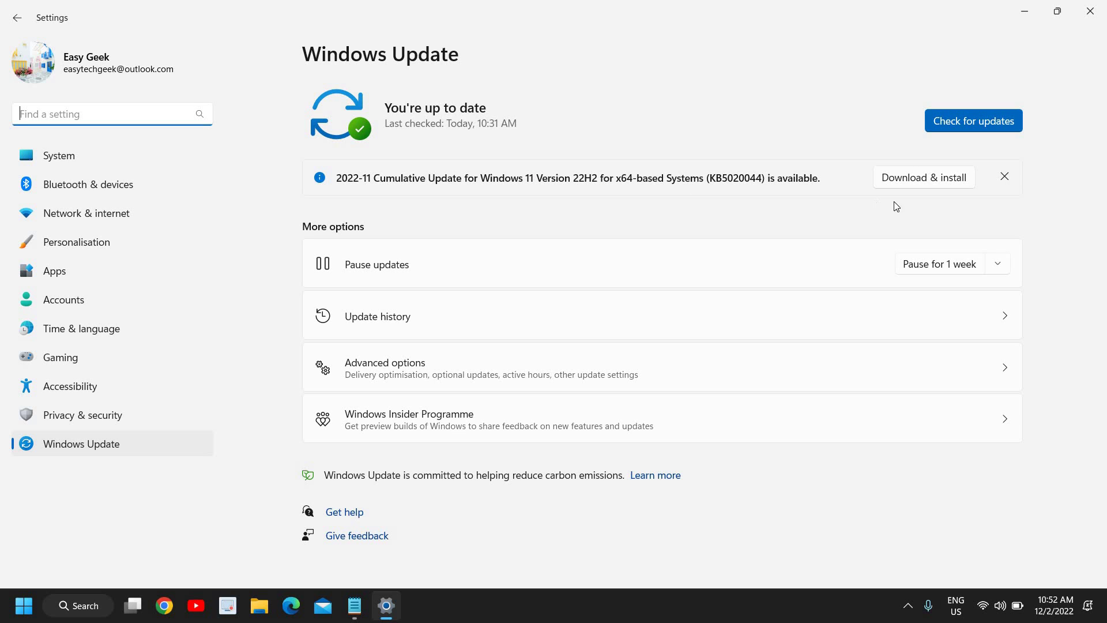
Download and install the 2022-11 Cumulative Update (KB5020044), then minimize Settings
{"action": "left_click", "coordinate": [954, 183]}
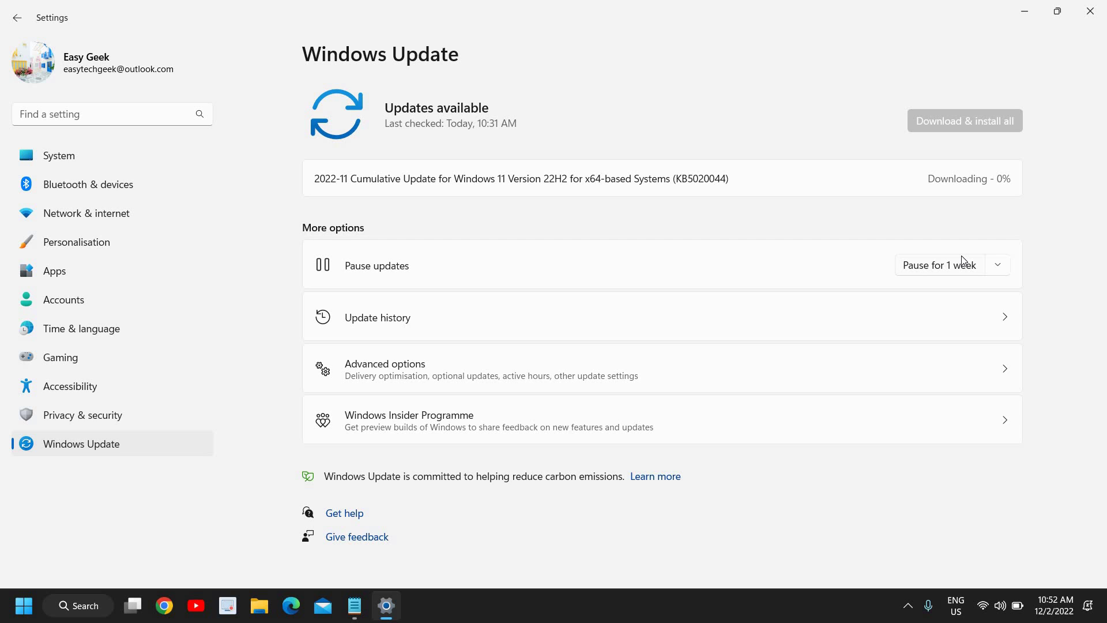
{"action": "left_click", "coordinate": [1031, 12]}
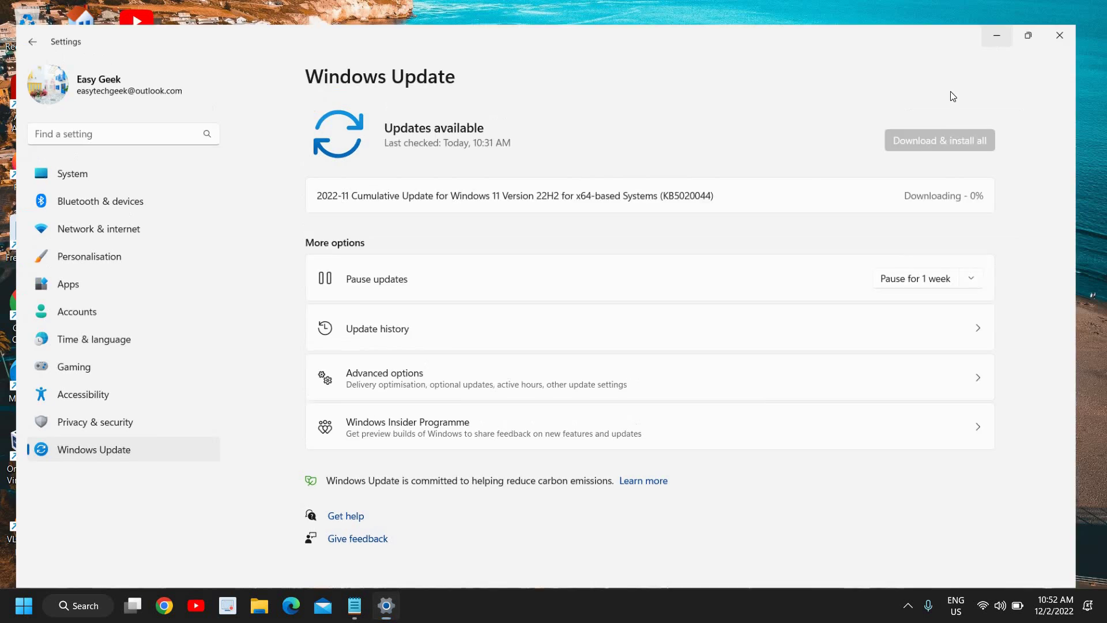